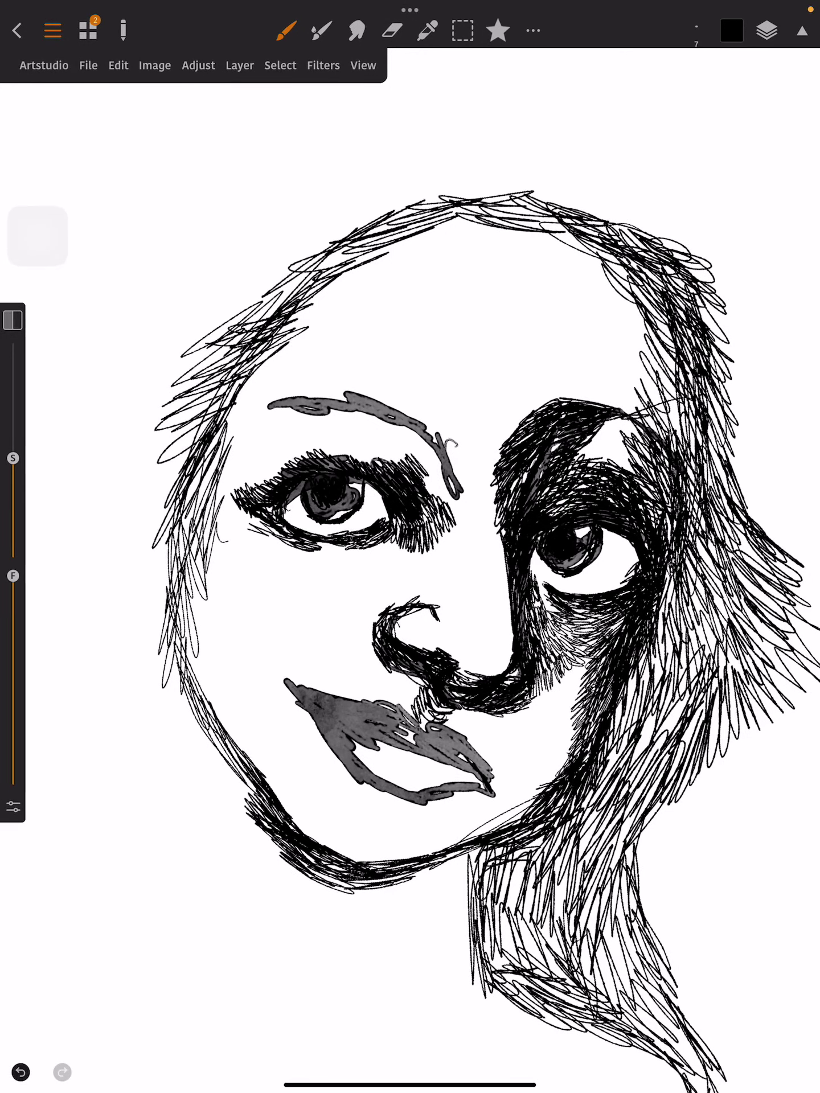
- Darken the line between the lips with a black pencil stroke
mouse_move(459, 749)
mouse_down()
mouse_move(413, 751)
mouse_move(379, 725)
mouse_move(407, 756)
mouse_move(427, 751)
mouse_move(494, 790)
mouse_move(474, 746)
mouse_move(449, 725)
mouse_move(414, 724)
mouse_move(397, 704)
mouse_move(296, 690)
mouse_move(288, 678)
mouse_move(332, 721)
mouse_move(379, 727)
mouse_move(400, 754)
mouse_move(445, 760)
mouse_move(482, 777)
mouse_move(431, 799)
mouse_move(462, 783)
mouse_up()
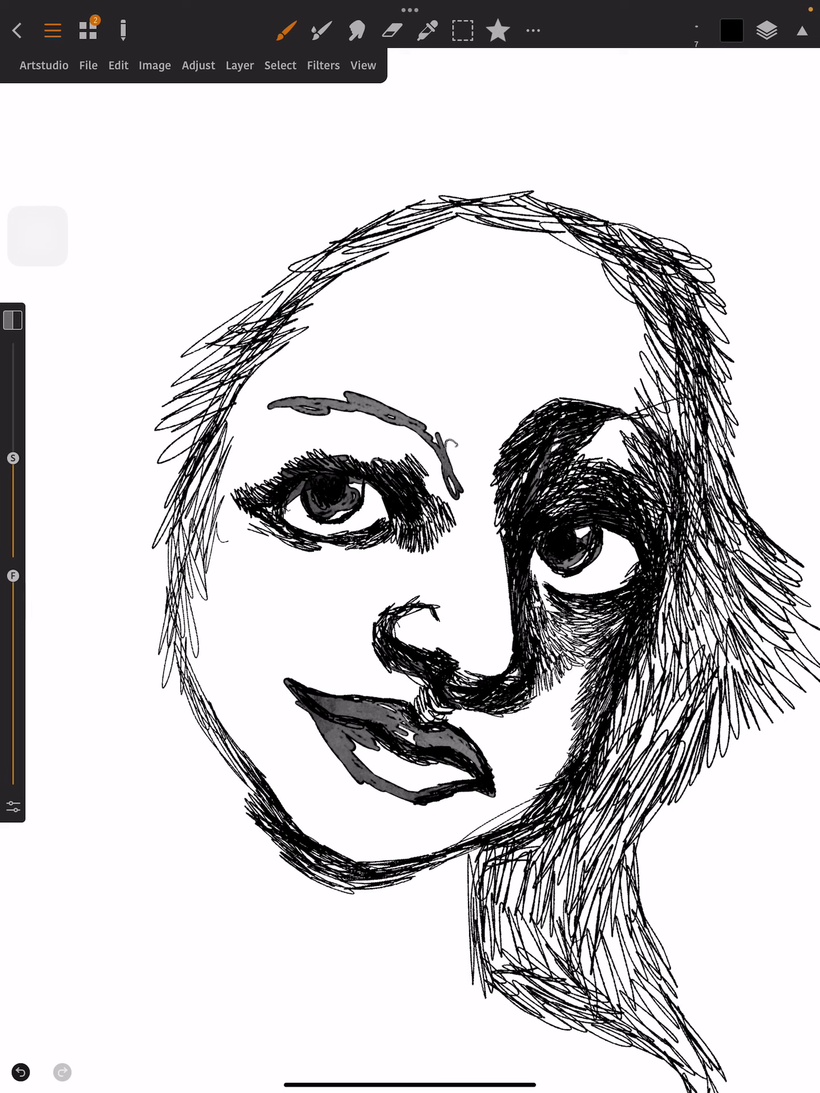
- Hatch the lower lip's bottom-left edge, upper-left edge and corner in dark strokes
mouse_move(416, 800)
mouse_down()
mouse_move(355, 775)
mouse_move(317, 714)
mouse_up()
drag(325, 732, 302, 708)
mouse_move(315, 726)
mouse_down()
mouse_move(304, 711)
mouse_move(353, 776)
mouse_up()
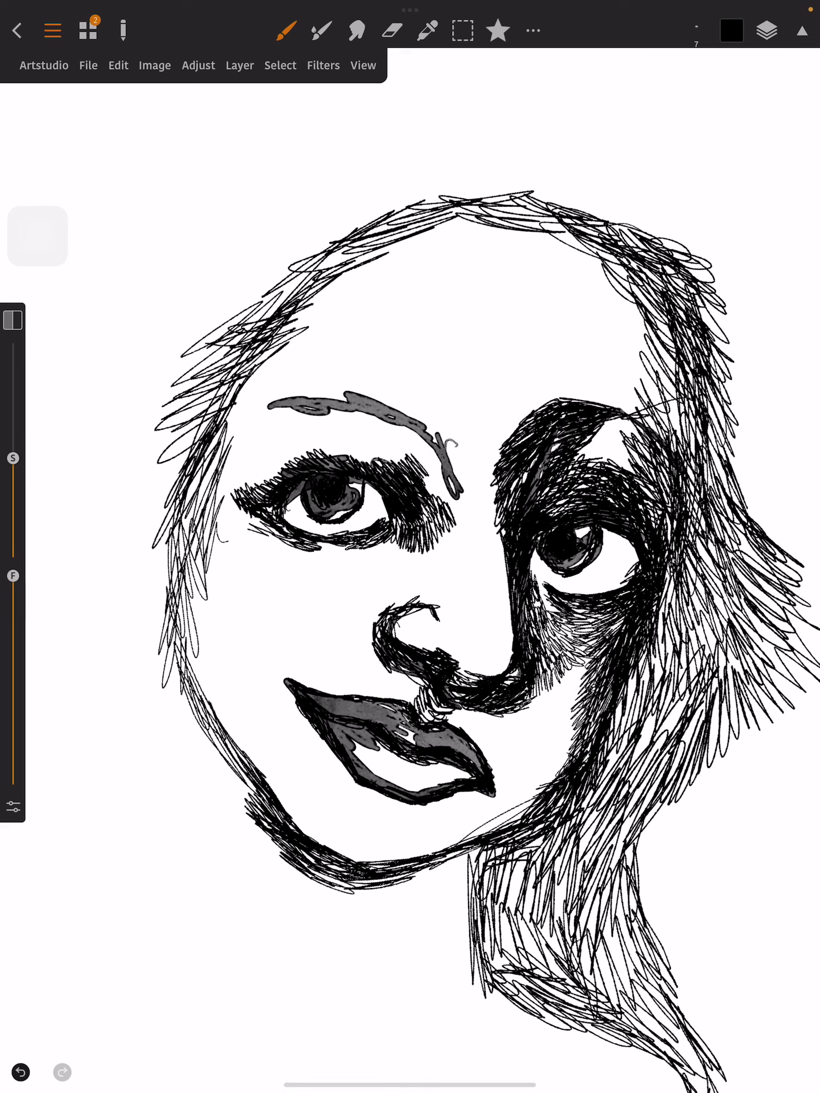
- Add dark strokes to the hair right of the face and under the right eye
mouse_move(642, 650)
mouse_down()
mouse_move(635, 700)
mouse_move(619, 714)
mouse_up()
mouse_move(621, 633)
mouse_down()
mouse_move(613, 616)
mouse_move(561, 614)
mouse_up()
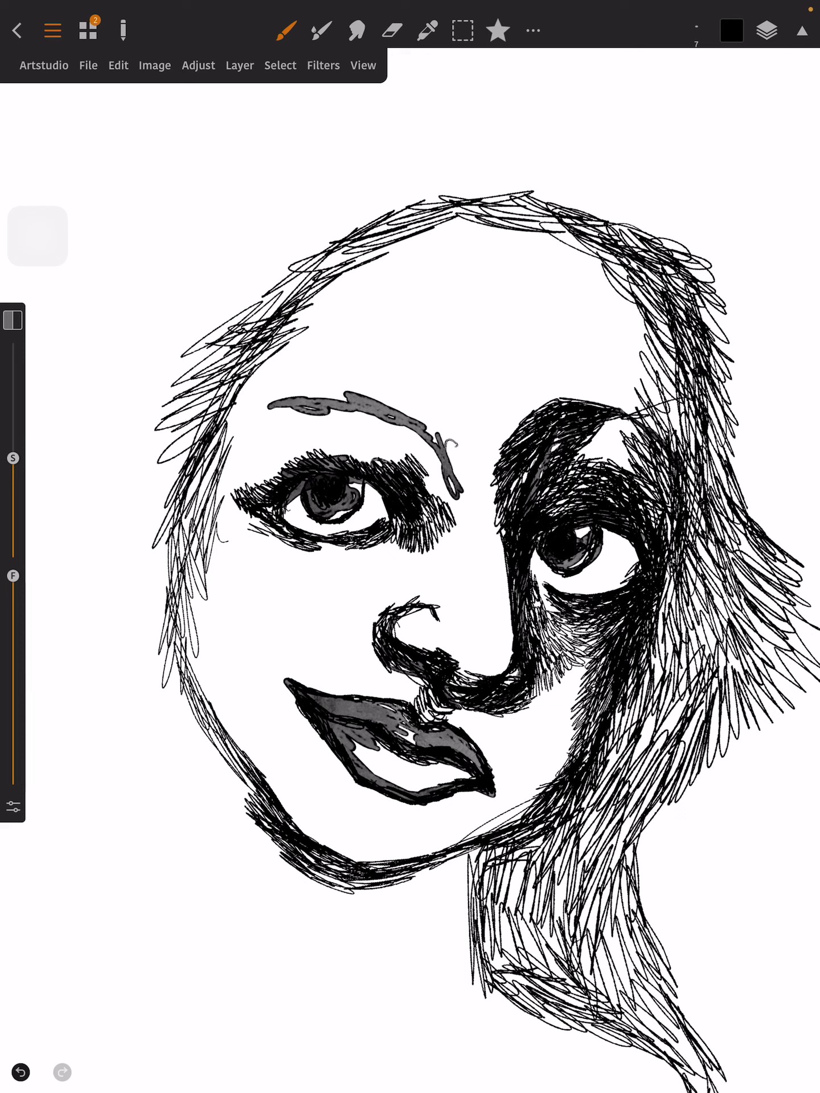
mouse_move(619, 624)
mouse_down()
mouse_move(591, 693)
mouse_move(618, 741)
mouse_move(626, 712)
mouse_move(635, 741)
mouse_move(643, 693)
mouse_move(592, 814)
mouse_move(587, 821)
mouse_move(578, 805)
mouse_move(500, 853)
mouse_move(472, 864)
mouse_move(473, 856)
mouse_move(476, 877)
mouse_move(500, 855)
mouse_move(541, 837)
mouse_move(515, 822)
mouse_move(541, 797)
mouse_move(504, 826)
mouse_move(496, 821)
mouse_move(421, 854)
mouse_up()
- Hatch and thicken the right end of the left eyebrow in black
mouse_move(446, 428)
mouse_down()
mouse_move(459, 507)
mouse_move(448, 500)
mouse_move(449, 478)
mouse_move(458, 471)
mouse_move(454, 452)
mouse_move(425, 455)
mouse_up()
drag(440, 427, 434, 446)
mouse_move(450, 426)
mouse_down()
mouse_move(442, 436)
mouse_move(451, 444)
mouse_move(436, 431)
mouse_up()
mouse_move(430, 410)
mouse_down()
mouse_move(450, 422)
mouse_move(420, 427)
mouse_move(421, 439)
mouse_move(411, 427)
mouse_up()
mouse_move(429, 409)
mouse_down()
mouse_move(386, 423)
mouse_move(366, 397)
mouse_move(334, 387)
mouse_move(290, 391)
mouse_move(244, 430)
mouse_move(226, 461)
mouse_move(227, 449)
mouse_up()
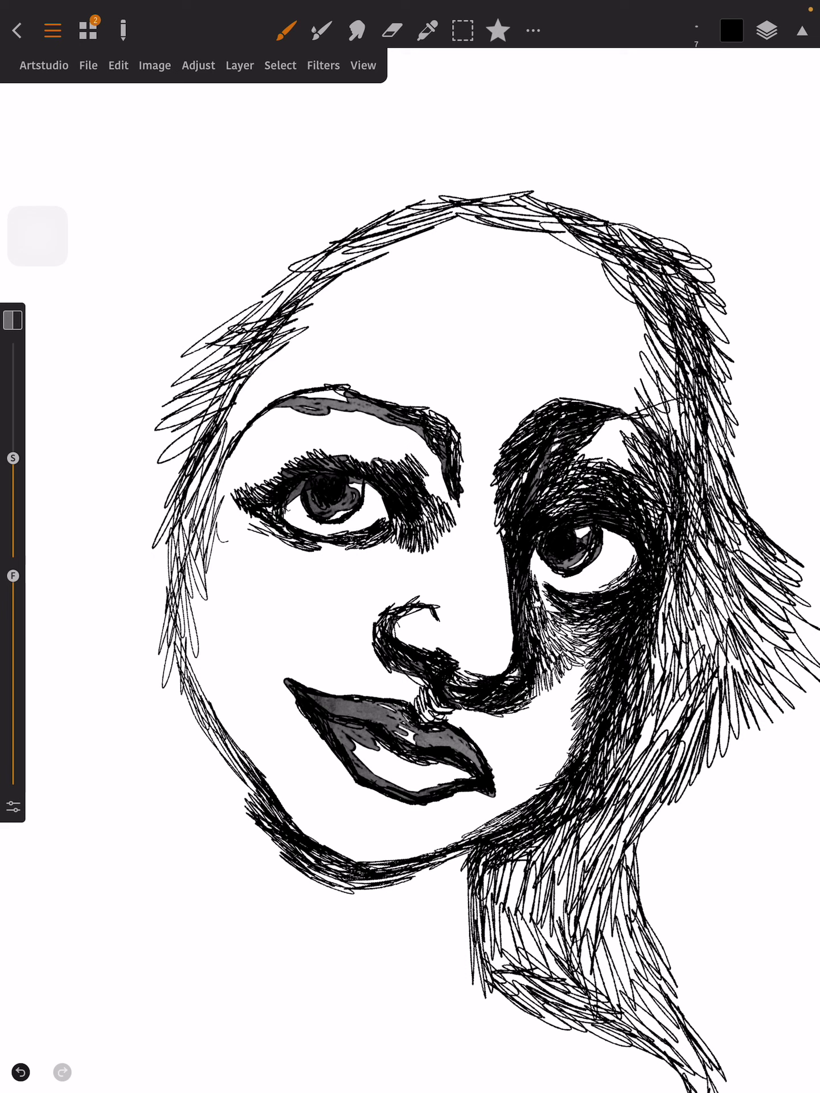
- Mark the right eye's outer edge and deepen the shading below it
mouse_move(636, 550)
mouse_down()
mouse_move(622, 558)
mouse_move(612, 542)
mouse_move(624, 561)
mouse_up()
drag(630, 555, 625, 570)
mouse_move(558, 584)
mouse_down()
mouse_move(537, 591)
mouse_move(545, 609)
mouse_up()
mouse_move(560, 612)
mouse_down()
mouse_move(546, 616)
mouse_move(571, 636)
mouse_up()
- Build up dense hatching on the shaded cheek right of the nose
mouse_move(589, 660)
mouse_down()
mouse_move(569, 664)
mouse_move(557, 687)
mouse_move(569, 677)
mouse_up()
drag(582, 682, 563, 713)
drag(574, 705, 557, 716)
drag(580, 697, 553, 707)
drag(580, 692, 548, 697)
mouse_move(574, 677)
mouse_down()
mouse_move(544, 689)
mouse_move(549, 710)
mouse_up()
drag(572, 708, 550, 733)
drag(575, 713, 557, 735)
- Extend the cheek hatching downward and along the jaw shadow
drag(579, 720, 558, 750)
drag(578, 734, 553, 759)
drag(573, 744, 550, 768)
drag(569, 755, 543, 776)
drag(569, 766, 542, 784)
drag(562, 777, 523, 797)
drag(543, 792, 503, 814)
mouse_move(527, 806)
mouse_down()
mouse_move(492, 816)
mouse_move(487, 833)
mouse_move(461, 846)
mouse_move(368, 871)
mouse_up()
- Darken the shadows beside the nose and begin hatching hair right of the right eye
mouse_move(542, 681)
mouse_down()
mouse_move(535, 711)
mouse_move(509, 715)
mouse_move(514, 709)
mouse_up()
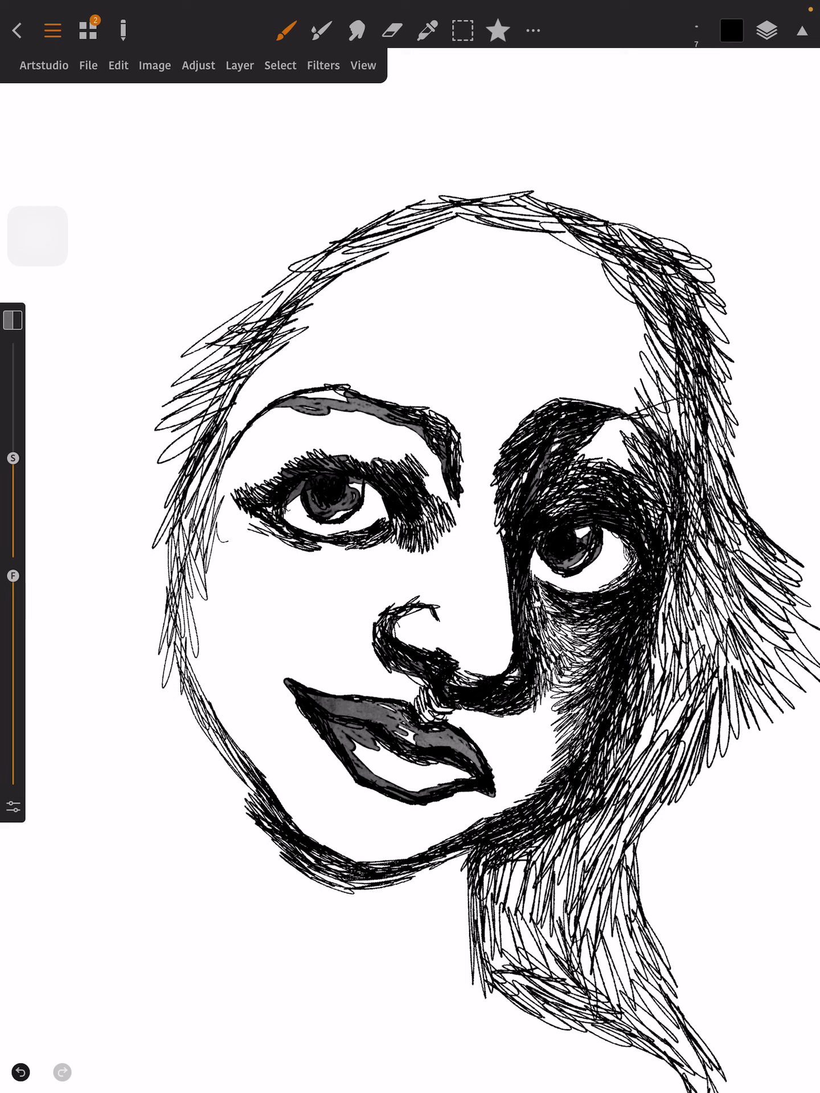
drag(437, 648, 426, 650)
drag(668, 537, 679, 443)
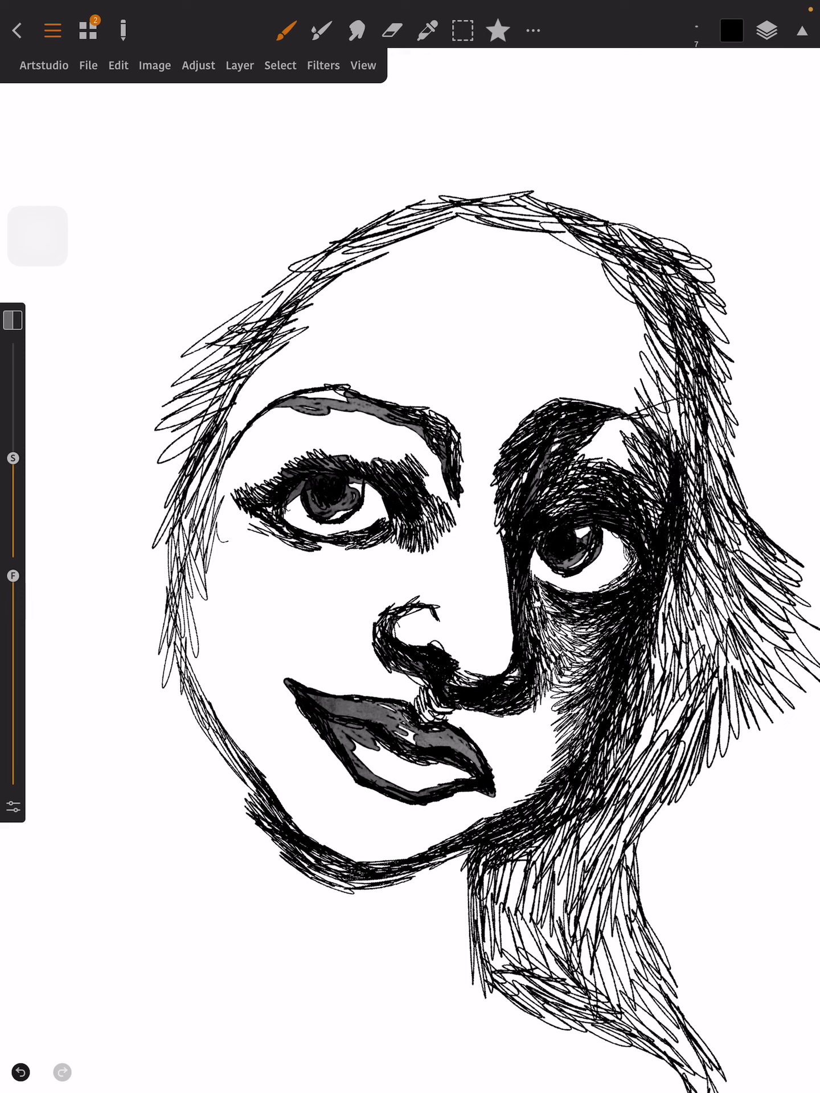
drag(671, 603, 667, 570)
- Darken the hair right of the right eye down toward the neck shadow
mouse_move(659, 636)
mouse_down()
mouse_move(666, 594)
mouse_move(686, 587)
mouse_move(667, 644)
mouse_move(657, 624)
mouse_move(676, 657)
mouse_move(685, 627)
mouse_move(675, 656)
mouse_up()
drag(663, 662, 659, 642)
drag(644, 708, 645, 668)
drag(647, 720, 656, 677)
mouse_move(664, 705)
mouse_down()
mouse_move(664, 682)
mouse_move(673, 689)
mouse_up()
mouse_move(670, 725)
mouse_down()
mouse_move(676, 687)
mouse_move(681, 689)
mouse_up()
mouse_move(683, 709)
mouse_down()
mouse_move(691, 687)
mouse_move(684, 708)
mouse_up()
drag(691, 718, 693, 702)
drag(655, 757, 666, 724)
mouse_move(644, 753)
mouse_down()
mouse_move(653, 721)
mouse_move(635, 718)
mouse_move(639, 697)
mouse_move(629, 682)
mouse_move(643, 682)
mouse_up()
- Deepen the hatched shadow where the jaw meets the neck
mouse_move(655, 702)
mouse_down()
mouse_move(652, 687)
mouse_move(669, 688)
mouse_up()
drag(678, 703, 674, 679)
drag(628, 729, 630, 719)
drag(588, 766, 593, 731)
mouse_move(550, 778)
mouse_down()
mouse_move(613, 693)
mouse_move(605, 697)
mouse_up()
mouse_move(596, 704)
mouse_down()
mouse_move(632, 634)
mouse_move(585, 623)
mouse_up()
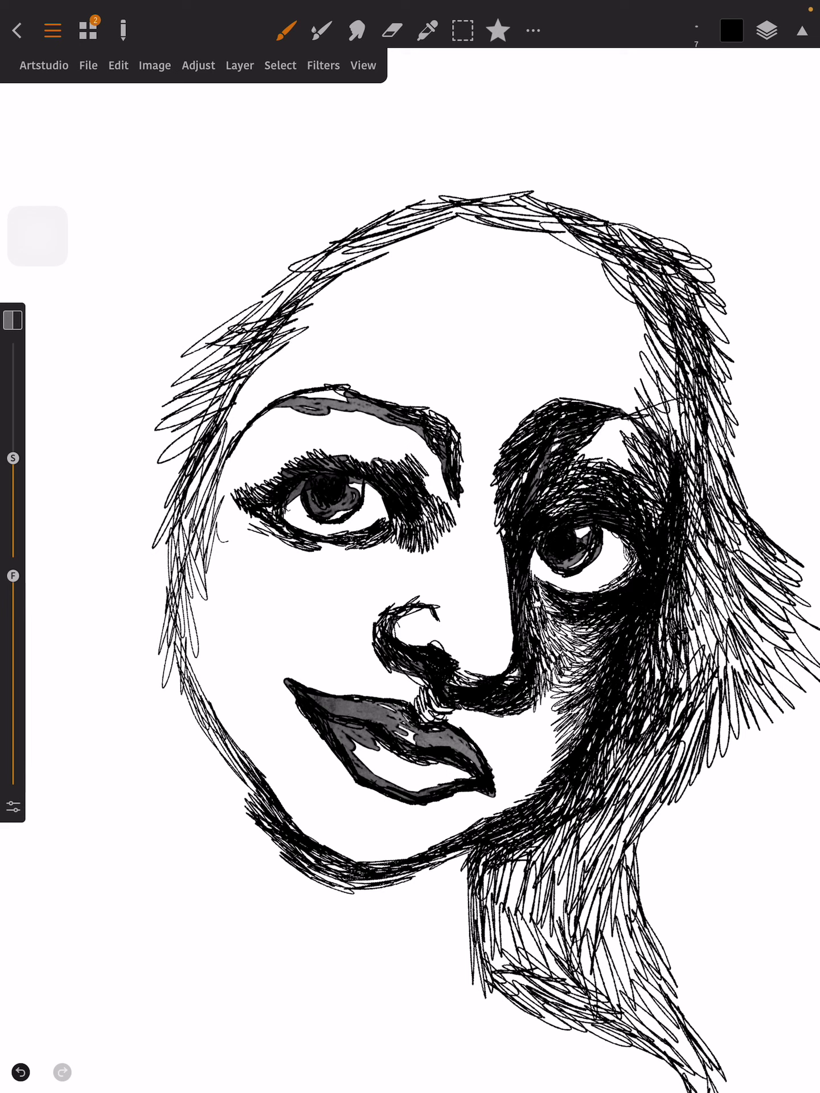
- Scribble dense dark hair right of the right eye up to the top right
mouse_move(654, 507)
mouse_down()
mouse_move(653, 484)
mouse_move(668, 479)
mouse_move(649, 440)
mouse_move(629, 423)
mouse_move(650, 445)
mouse_move(648, 472)
mouse_up()
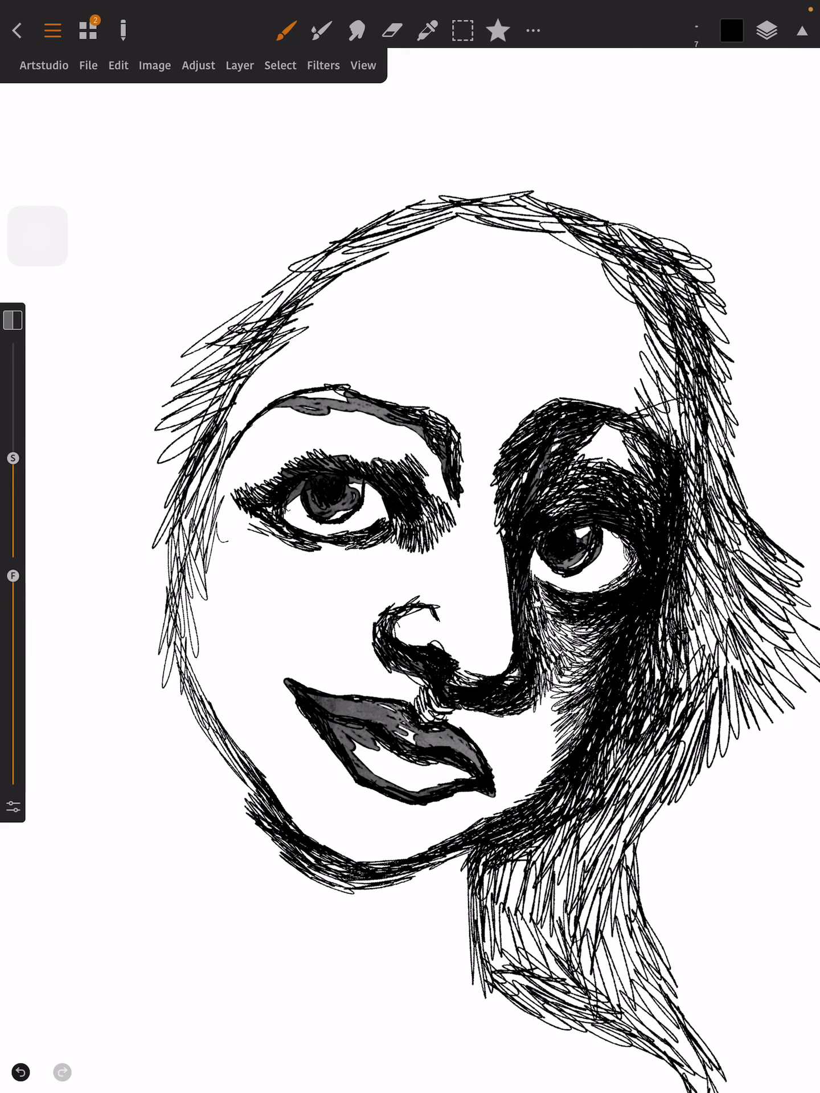
mouse_move(694, 512)
mouse_down()
mouse_move(688, 457)
mouse_move(684, 568)
mouse_move(687, 537)
mouse_up()
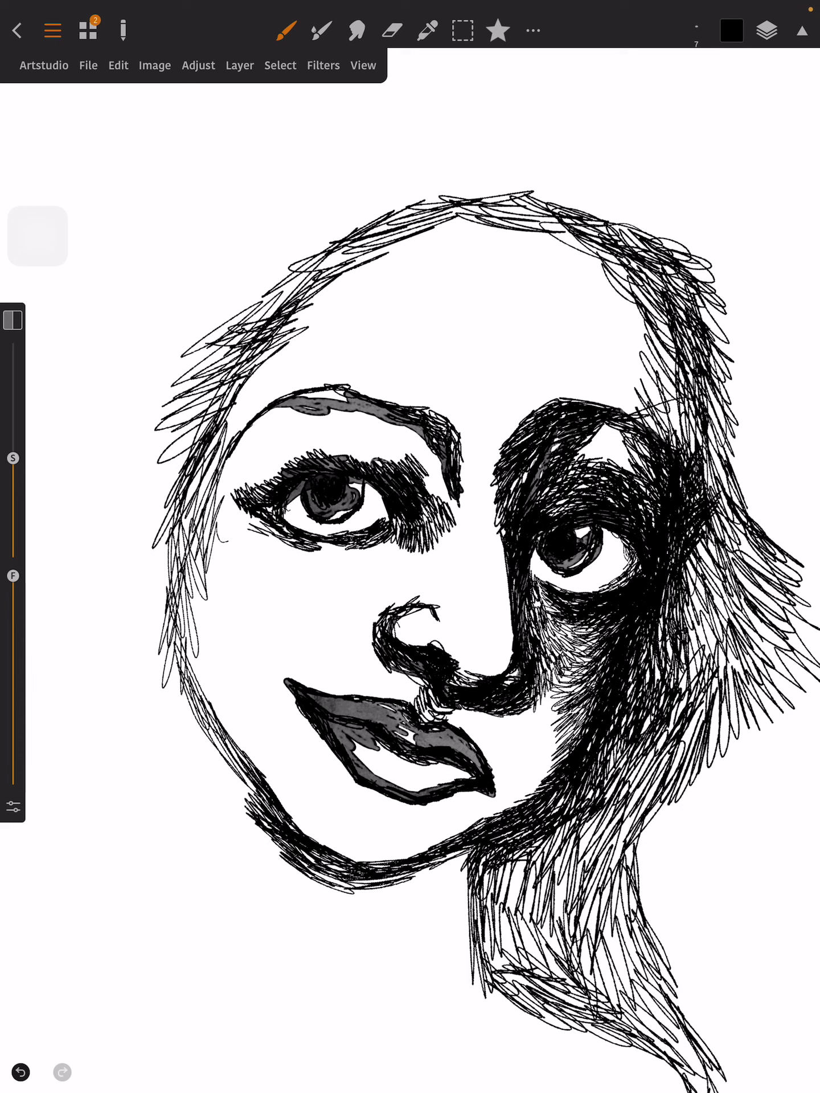
mouse_move(726, 478)
mouse_down()
mouse_move(707, 499)
mouse_move(702, 487)
mouse_up()
drag(713, 460, 703, 471)
drag(697, 433, 681, 448)
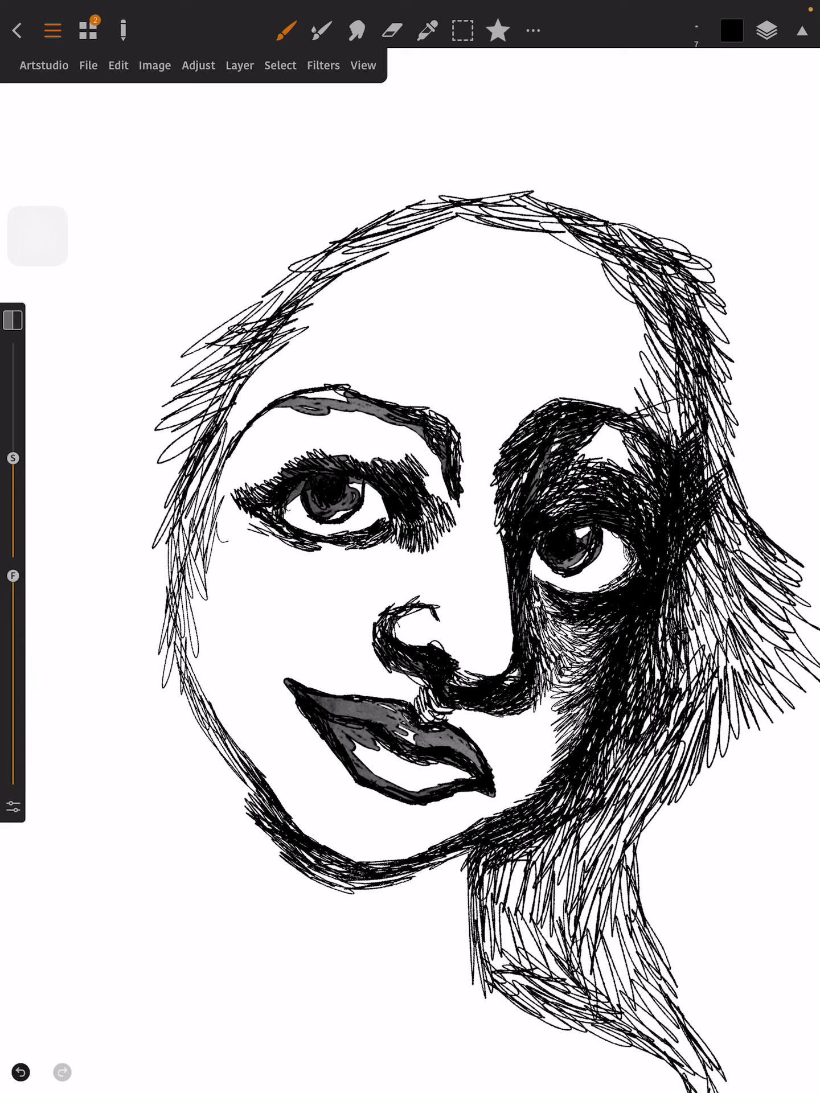
mouse_move(689, 531)
mouse_down()
mouse_move(704, 529)
mouse_move(692, 563)
mouse_move(644, 646)
mouse_move(692, 622)
mouse_move(696, 649)
mouse_move(632, 687)
mouse_move(618, 708)
mouse_move(616, 769)
mouse_move(646, 735)
mouse_move(665, 753)
mouse_move(709, 683)
mouse_move(692, 655)
mouse_move(707, 649)
mouse_move(709, 674)
mouse_move(703, 581)
mouse_move(694, 590)
mouse_move(711, 549)
mouse_move(692, 588)
mouse_move(720, 521)
mouse_move(720, 658)
mouse_move(733, 638)
mouse_up()
- Hatch the hair beside the dark eye and the top of the neck after zooming out
scroll(433, 626, down, 3)
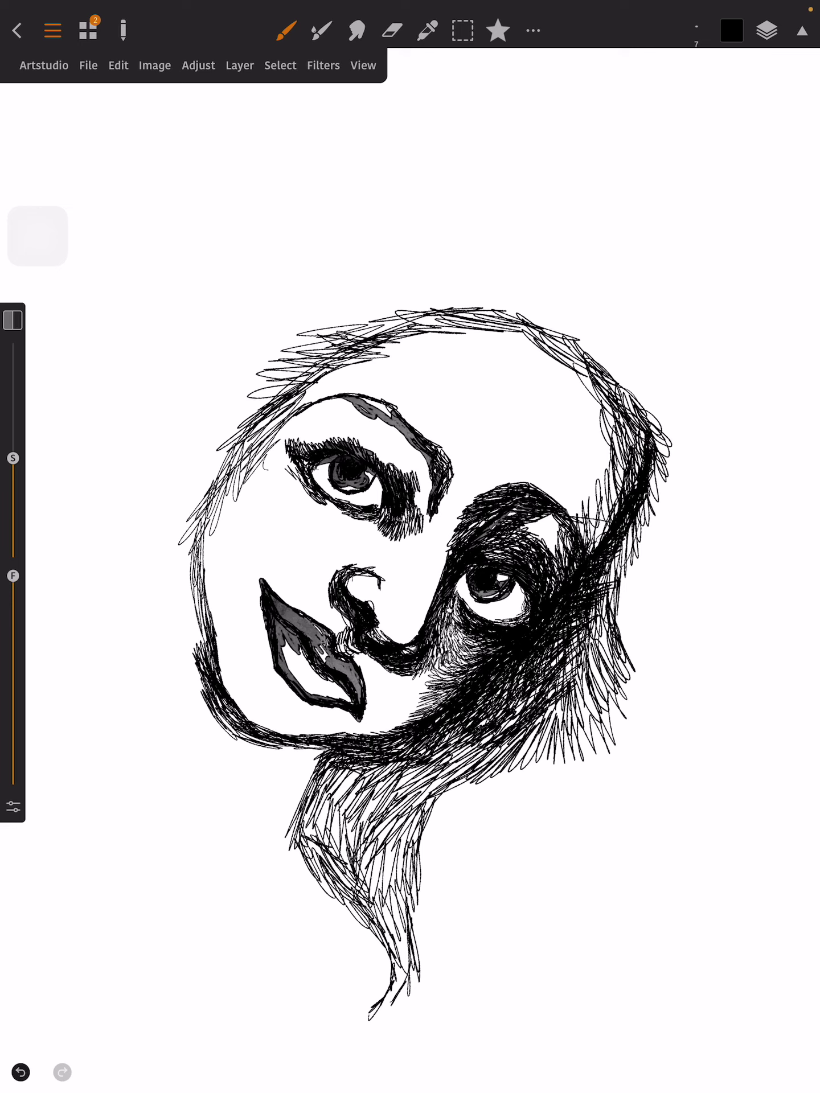
drag(616, 567, 664, 453)
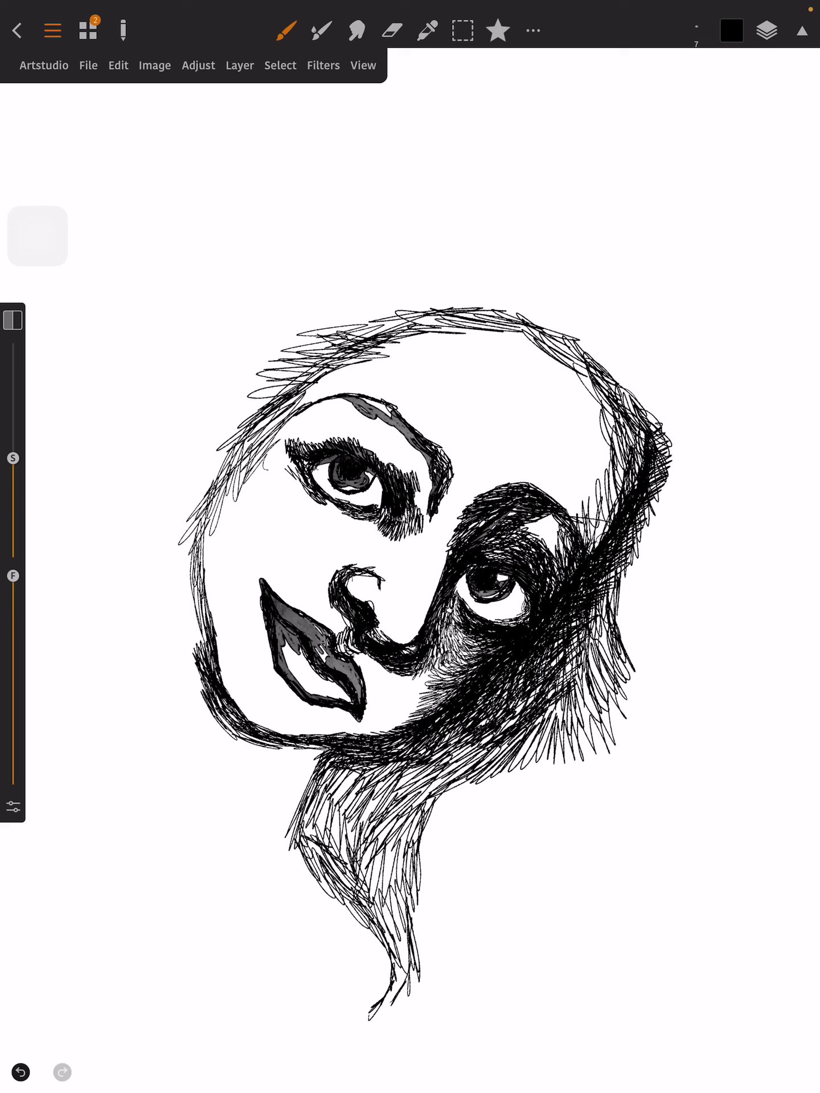
mouse_move(336, 790)
mouse_down()
mouse_move(326, 765)
mouse_move(283, 810)
mouse_move(274, 831)
mouse_move(281, 860)
mouse_move(299, 861)
mouse_move(374, 934)
mouse_move(303, 843)
mouse_up()
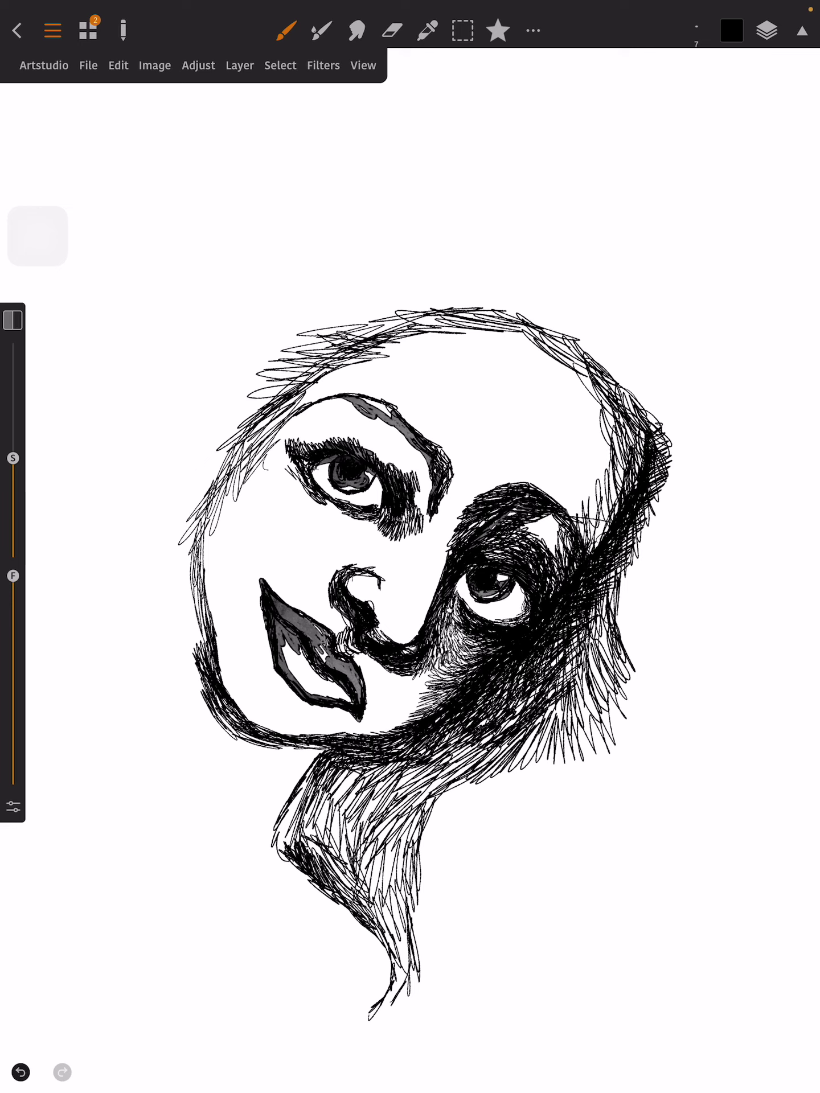
- Hatch down the neck's left edge and add darker strokes across the neck
mouse_move(280, 830)
mouse_down()
mouse_move(273, 848)
mouse_move(291, 844)
mouse_move(299, 813)
mouse_move(285, 834)
mouse_move(301, 794)
mouse_move(331, 749)
mouse_move(294, 766)
mouse_move(278, 818)
mouse_up()
mouse_move(308, 764)
mouse_down()
mouse_move(283, 796)
mouse_move(274, 762)
mouse_move(283, 776)
mouse_move(263, 752)
mouse_move(247, 748)
mouse_move(253, 796)
mouse_move(273, 837)
mouse_up()
drag(285, 837, 278, 855)
drag(349, 768, 321, 799)
mouse_move(376, 765)
mouse_down()
mouse_move(337, 783)
mouse_move(336, 798)
mouse_move(314, 813)
mouse_move(294, 816)
mouse_move(334, 860)
mouse_move(335, 835)
mouse_move(326, 827)
mouse_move(309, 851)
mouse_move(366, 910)
mouse_move(396, 964)
mouse_up()
- Darken the lower neck and its left edge with dense hatching
drag(377, 929, 386, 958)
mouse_move(376, 939)
mouse_down()
mouse_move(380, 961)
mouse_move(369, 940)
mouse_up()
drag(363, 929, 376, 960)
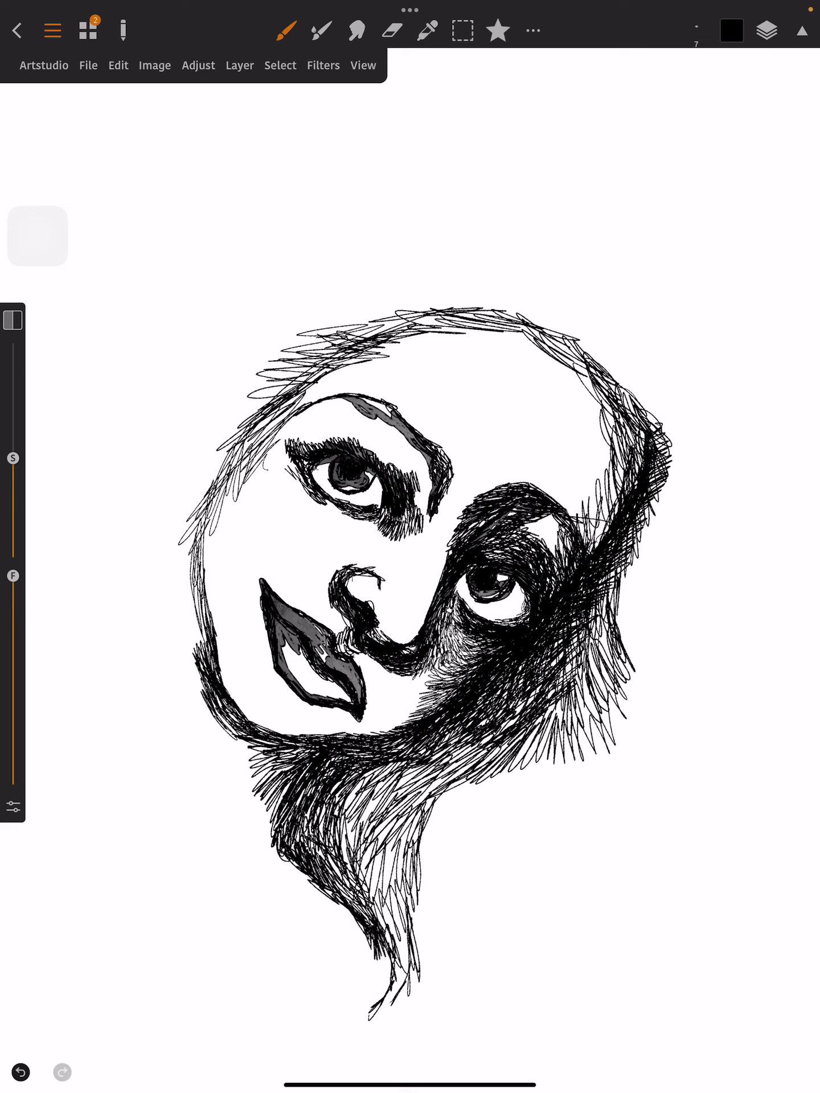
drag(311, 882, 367, 938)
drag(331, 892, 336, 899)
drag(291, 864, 311, 885)
drag(281, 857, 312, 881)
mouse_move(269, 805)
mouse_down()
mouse_move(276, 834)
mouse_move(285, 828)
mouse_move(298, 850)
mouse_move(315, 855)
mouse_move(332, 885)
mouse_up()
drag(274, 789, 287, 826)
mouse_move(278, 775)
mouse_down()
mouse_move(293, 809)
mouse_move(311, 797)
mouse_up()
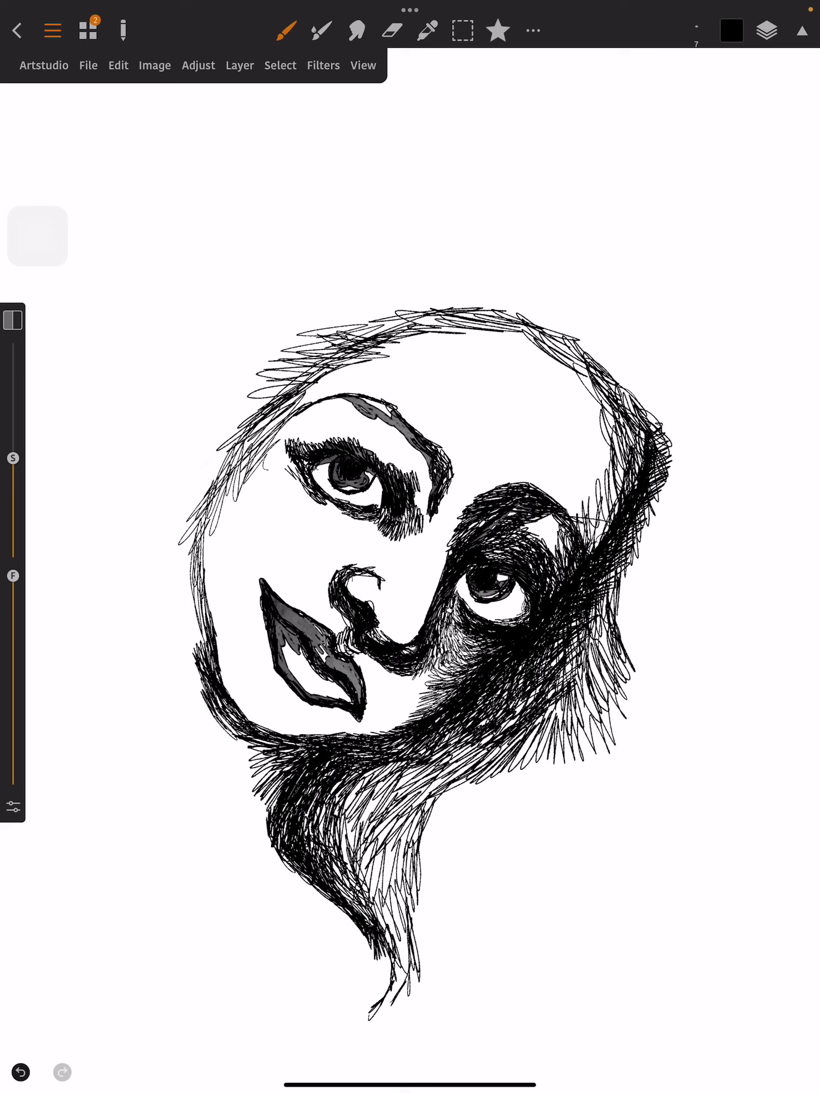
- Add marks and hatching to the neck just below the jaw
drag(297, 748, 306, 751)
drag(334, 757, 342, 761)
drag(411, 770, 345, 793)
mouse_move(444, 762)
mouse_down()
mouse_move(388, 780)
mouse_move(390, 751)
mouse_move(438, 750)
mouse_up()
mouse_move(461, 746)
mouse_down()
mouse_move(425, 775)
mouse_move(448, 759)
mouse_move(455, 775)
mouse_up()
- Deepen the neck shading toward the right and darken its right-side shadow
mouse_move(509, 737)
mouse_down()
mouse_move(477, 768)
mouse_move(500, 769)
mouse_up()
mouse_move(532, 715)
mouse_down()
mouse_move(524, 751)
mouse_move(553, 722)
mouse_move(568, 725)
mouse_up()
mouse_move(585, 688)
mouse_down()
mouse_move(571, 717)
mouse_move(580, 712)
mouse_up()
mouse_move(599, 672)
mouse_down()
mouse_move(590, 701)
mouse_move(593, 688)
mouse_up()
drag(615, 647, 604, 684)
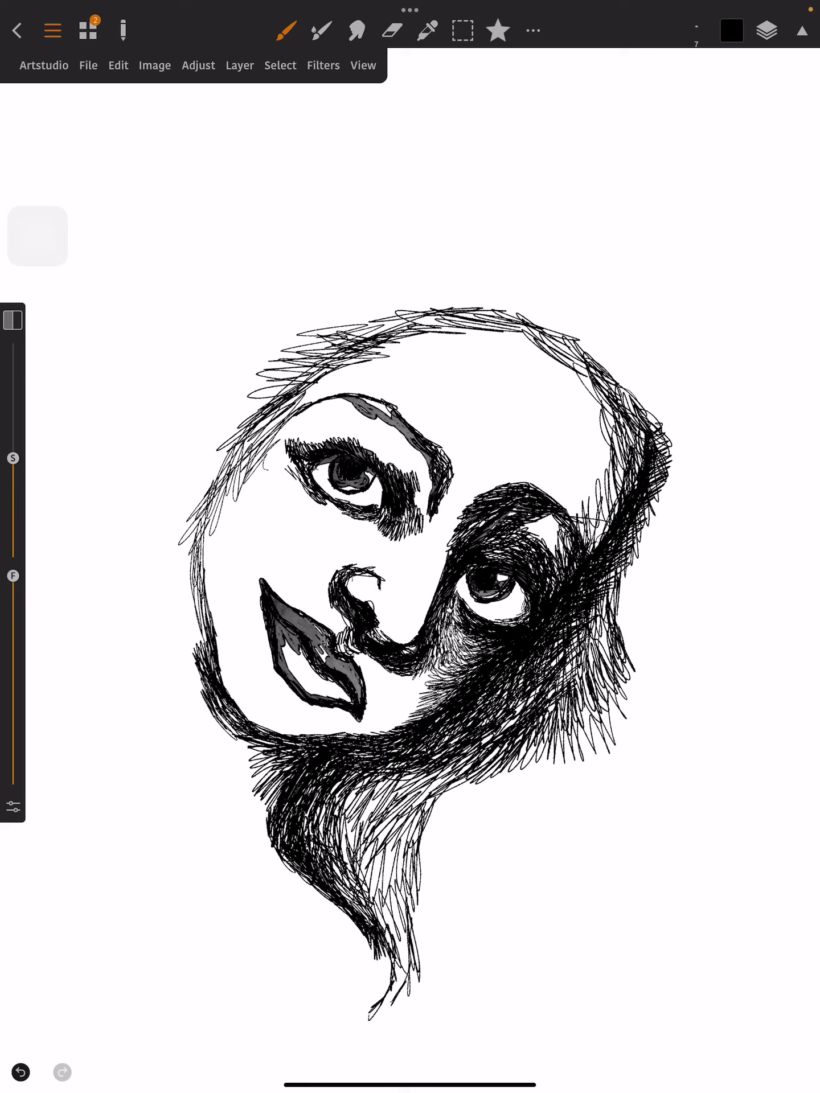